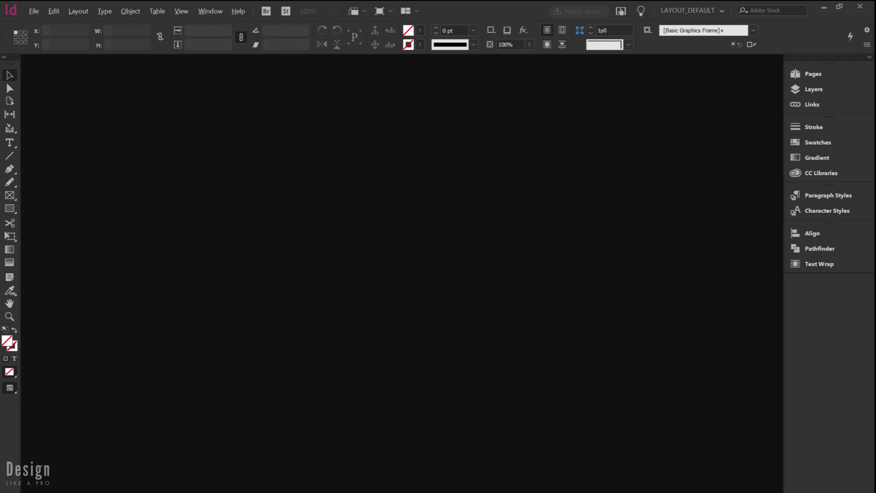
# Start a new document via File > New > Document and open its Units dropdown.
pyautogui.click(38, 13)
pyautogui.moveTo(151, 17)
pyautogui.click(179, 21)
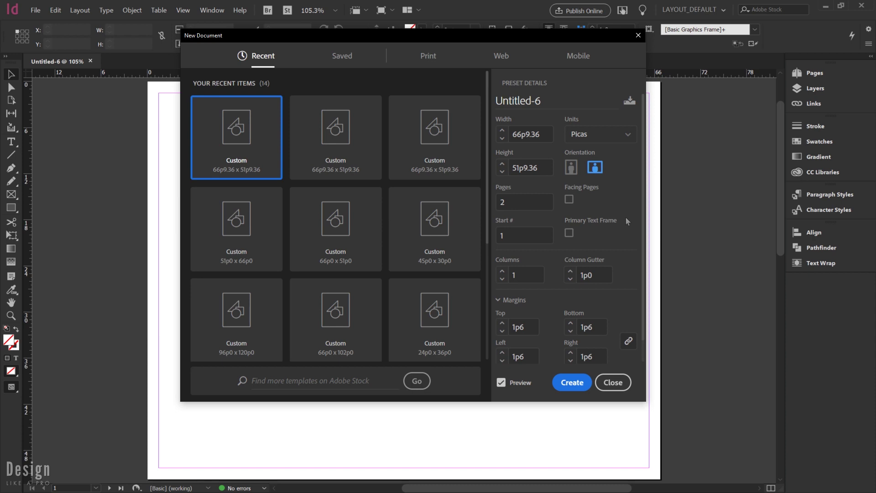
pyautogui.click(628, 134)
# Set units to Inches, width 11.13 in and height 8.63 in, correcting an 8.62 entry.
pyautogui.click(594, 190)
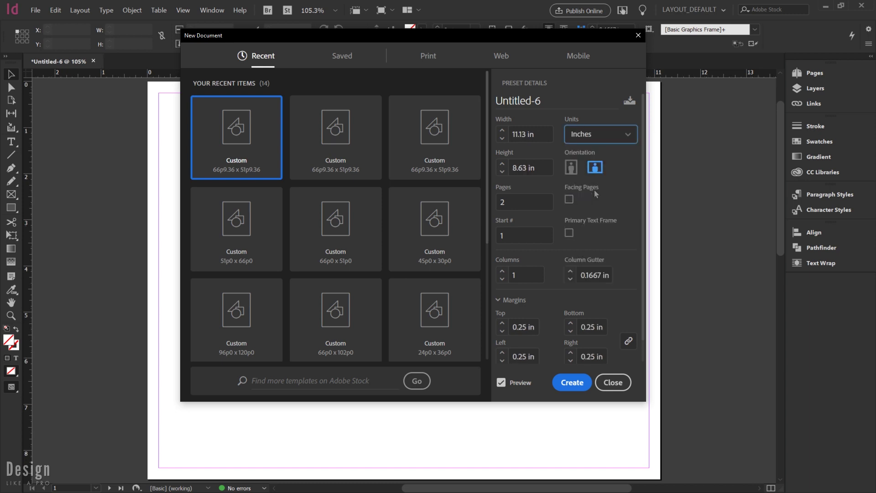
pyautogui.click(504, 137)
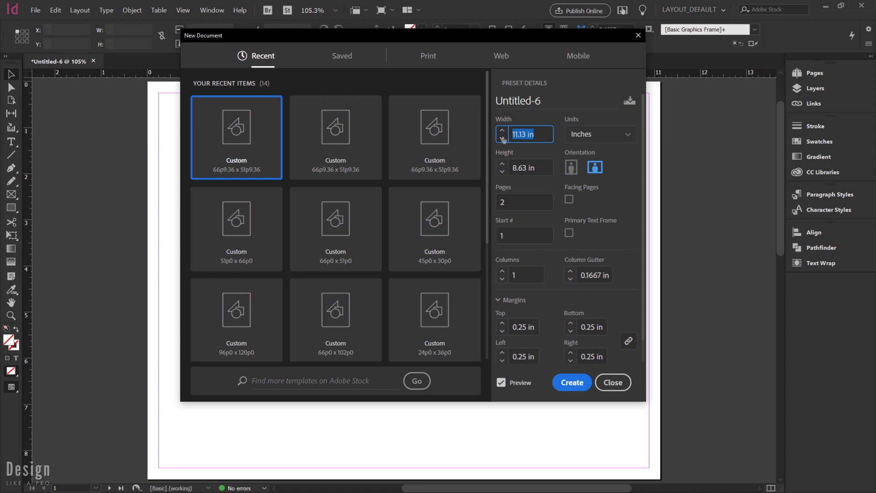
pyautogui.write('11.13 in')
pyautogui.press('Tab')
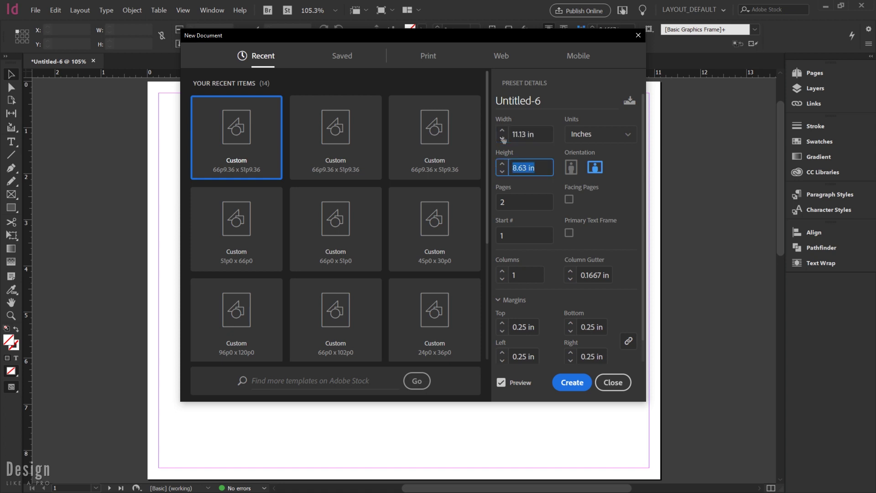
pyautogui.write('8.62 in')
pyautogui.press('Tab')
pyautogui.hotkey('shift', 'Tab')
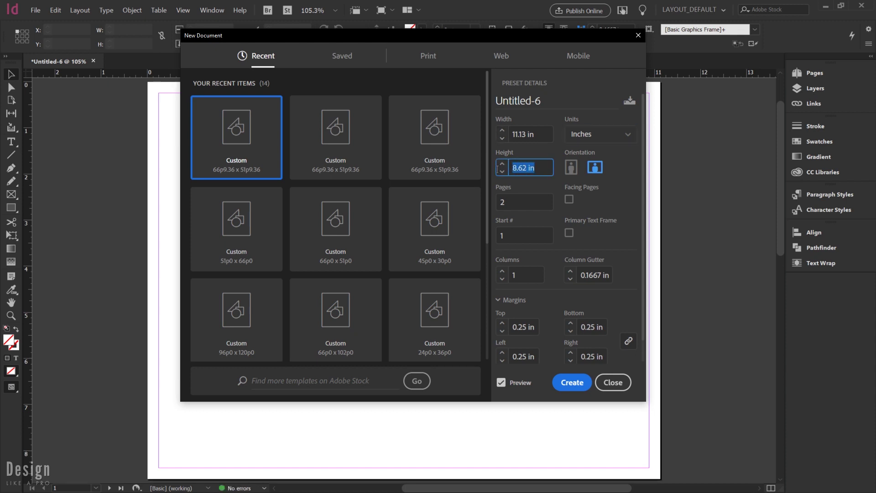
pyautogui.write('8.63in')
pyautogui.press('Tab')
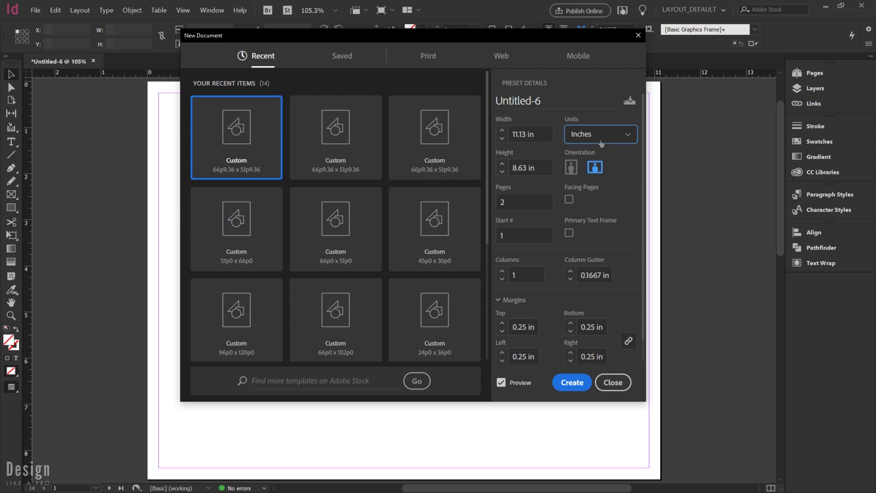
pyautogui.click(516, 143)
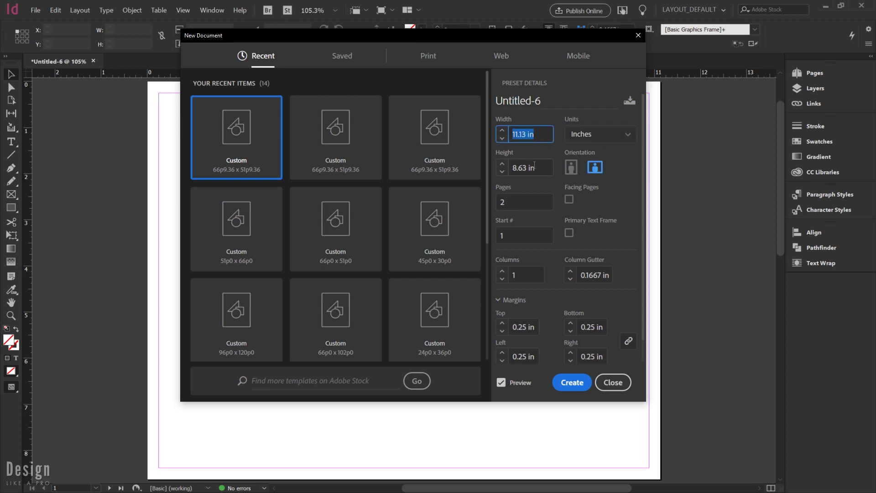
pyautogui.click(532, 167)
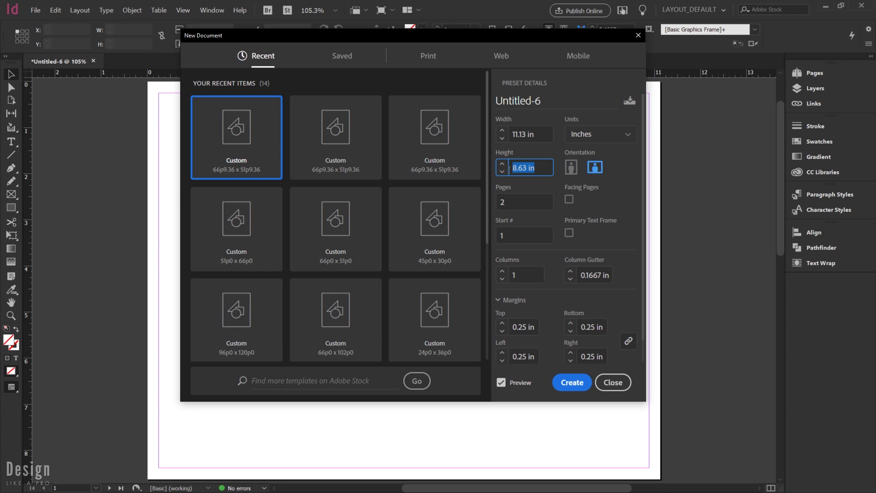
pyautogui.click(544, 184)
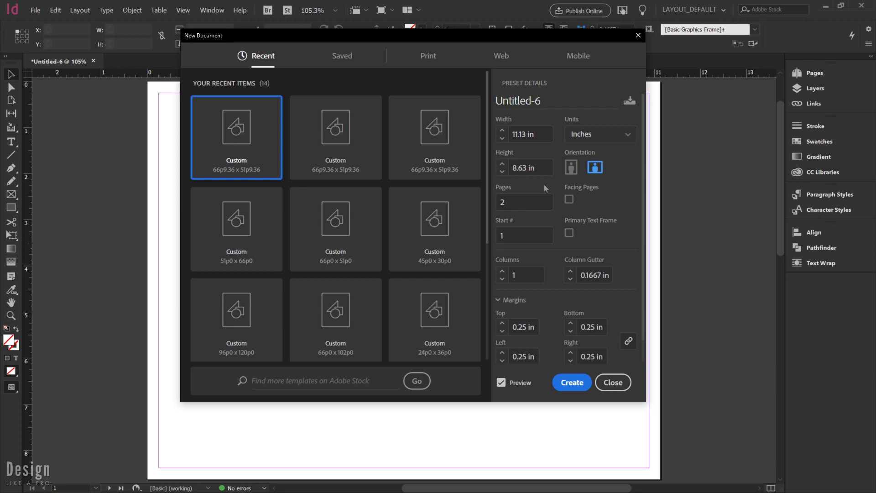
# Review the Bleed and Slug settings and page count, and leave Columns at 1.
pyautogui.scroll(-1, 561, 258)
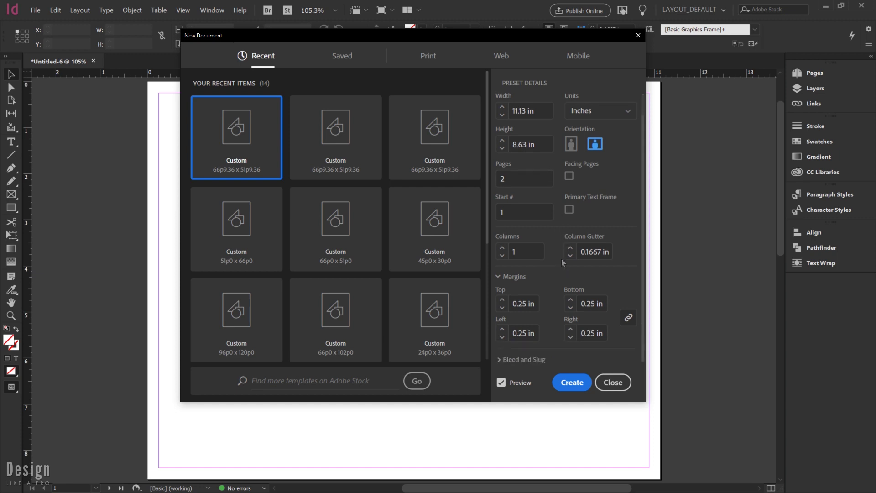
pyautogui.click(499, 360)
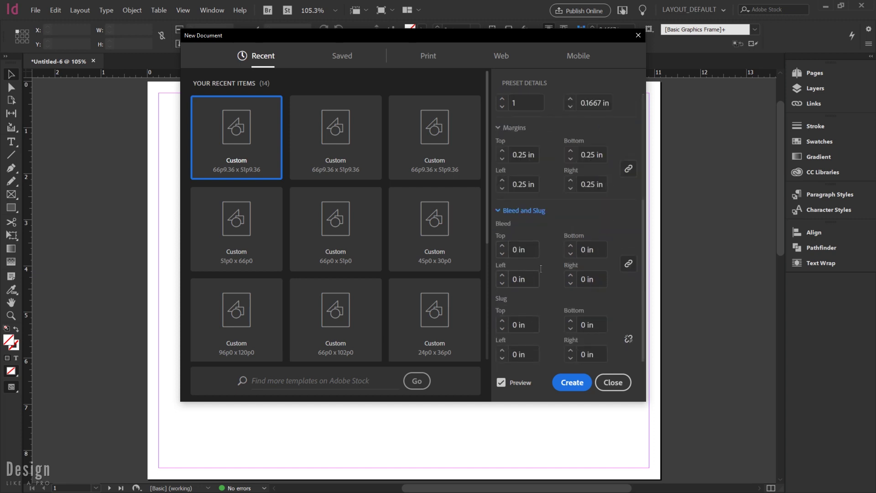
pyautogui.click(525, 211)
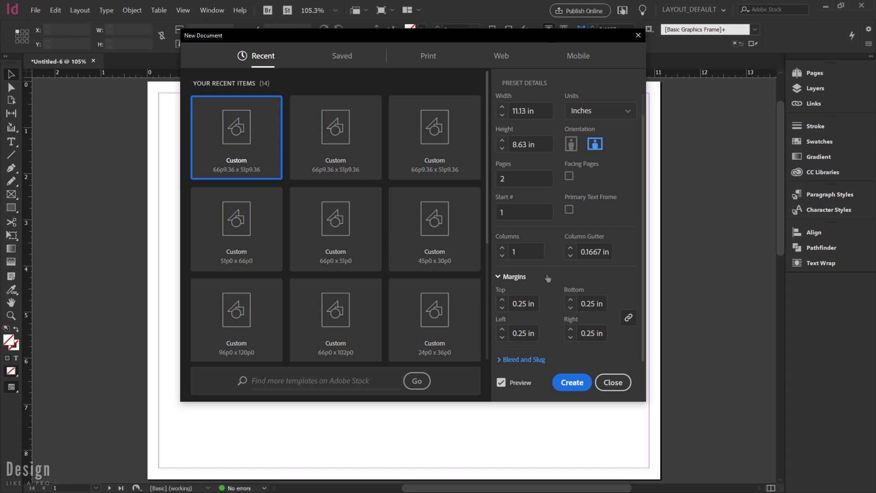
pyautogui.click(502, 178)
pyautogui.press('Tab')
pyautogui.click(502, 248)
pyautogui.click(502, 248)
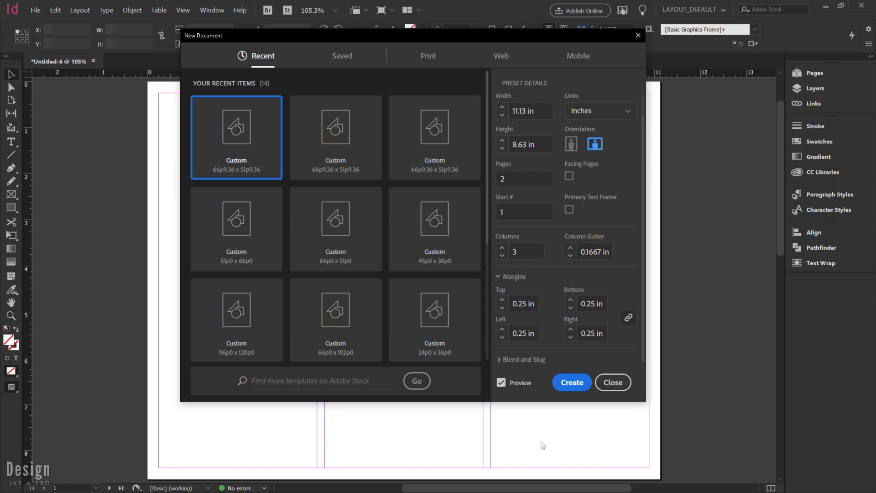
pyautogui.click(502, 256)
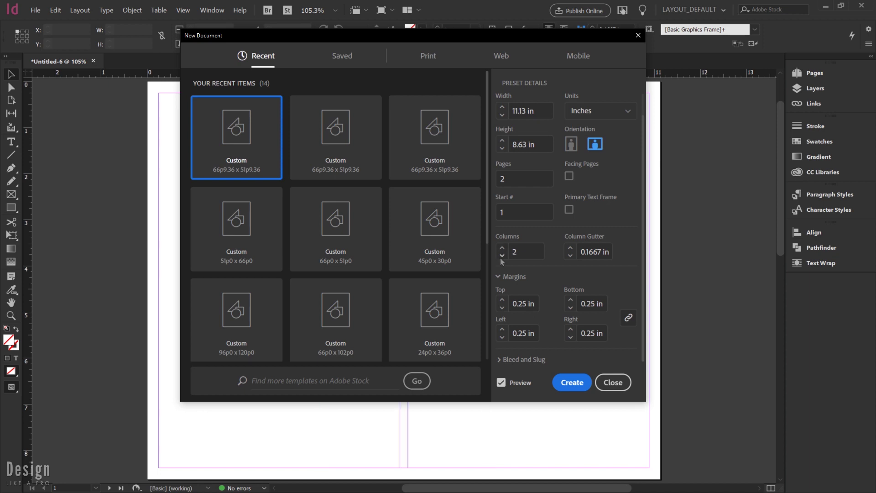
pyautogui.click(502, 255)
pyautogui.moveTo(536, 305); pyautogui.dragTo(508, 303)
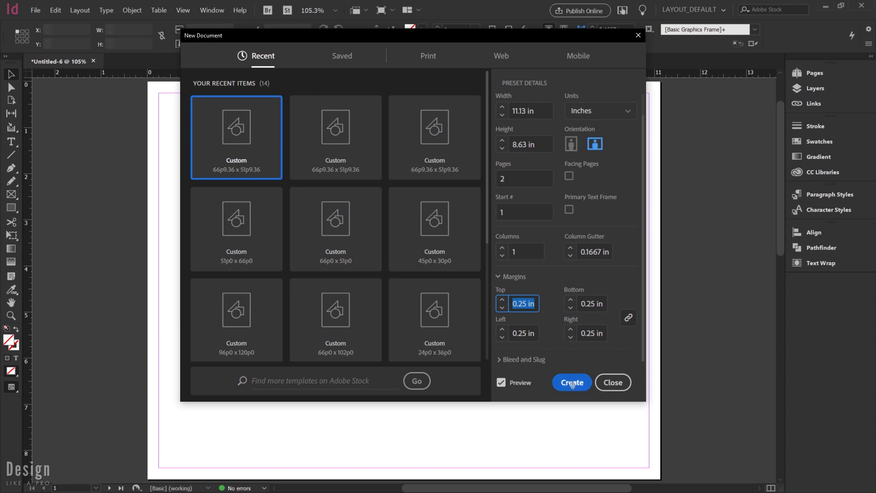
# Name the document 'tri-fold-brochure-base' in the preset name field.
pyautogui.scroll(1, 593, 176)
pyautogui.moveTo(541, 101); pyautogui.dragTo(485, 107)
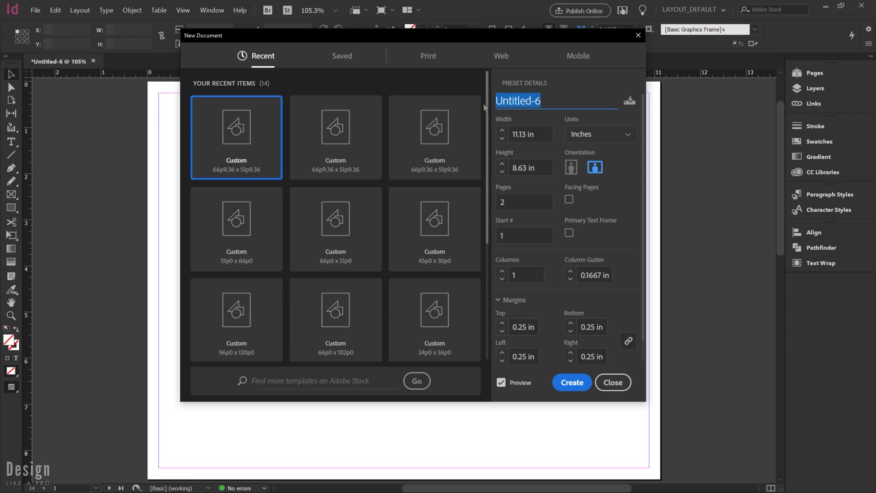
pyautogui.write('tri-fold-b')
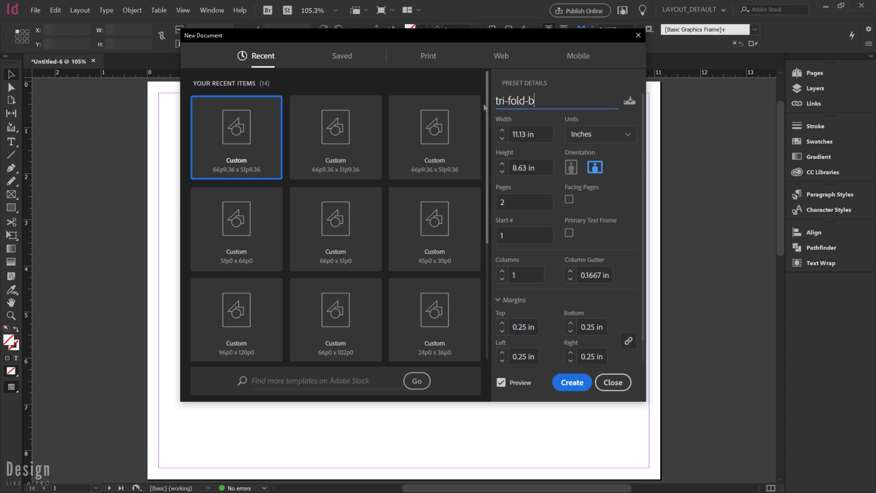
pyautogui.write('rochure-base')
# Create the two-page document and inspect pages 1 and 2 in the Pages panel.
pyautogui.click(567, 385)
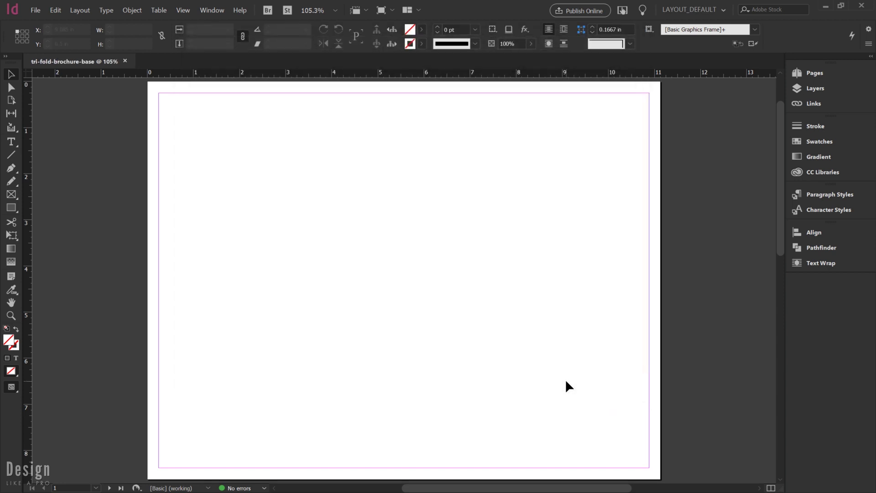
pyautogui.click(814, 73)
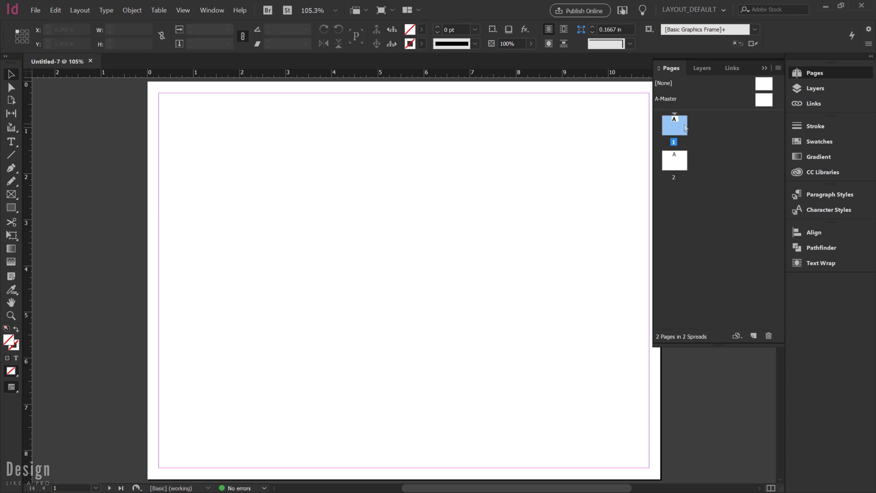
pyautogui.click(683, 158)
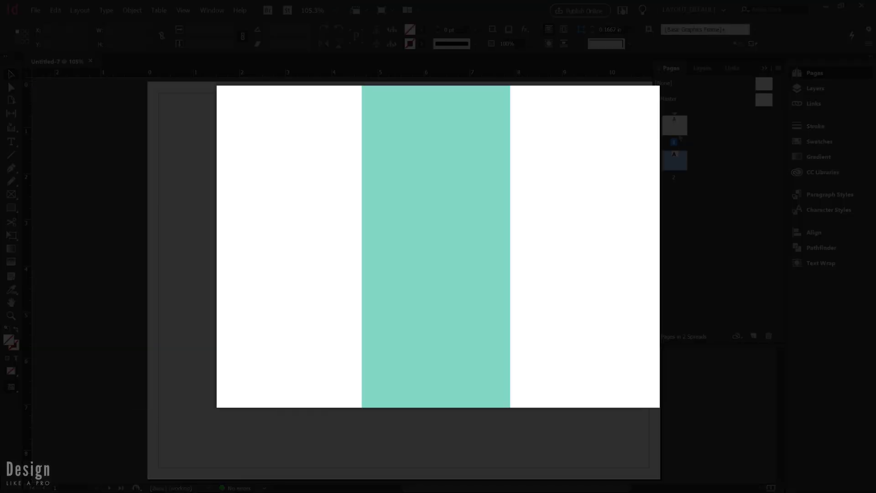
pyautogui.click(678, 133)
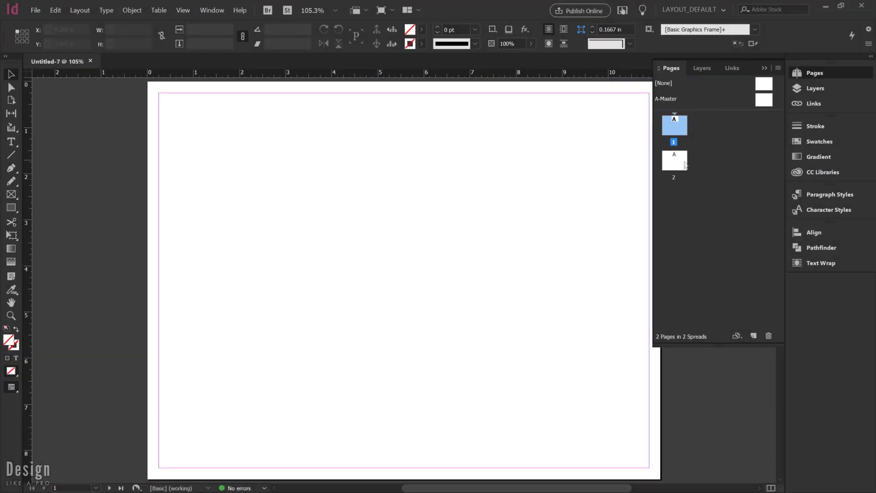
pyautogui.click(685, 165)
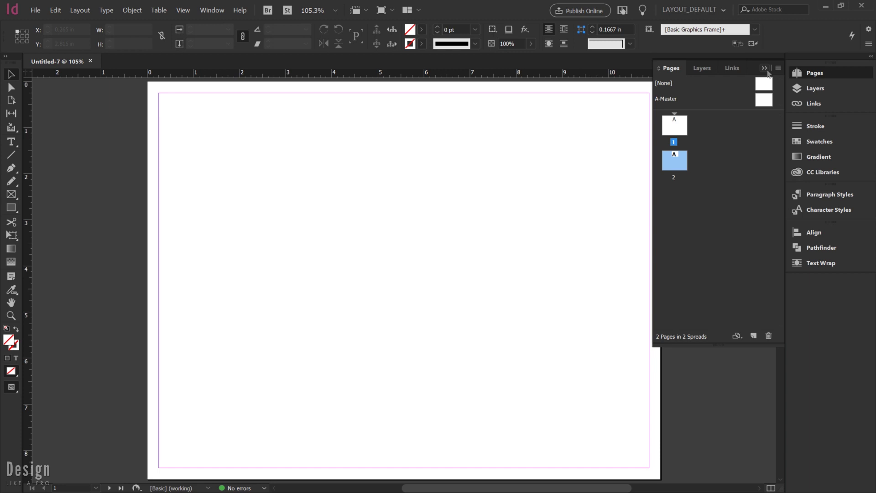
pyautogui.click(767, 71)
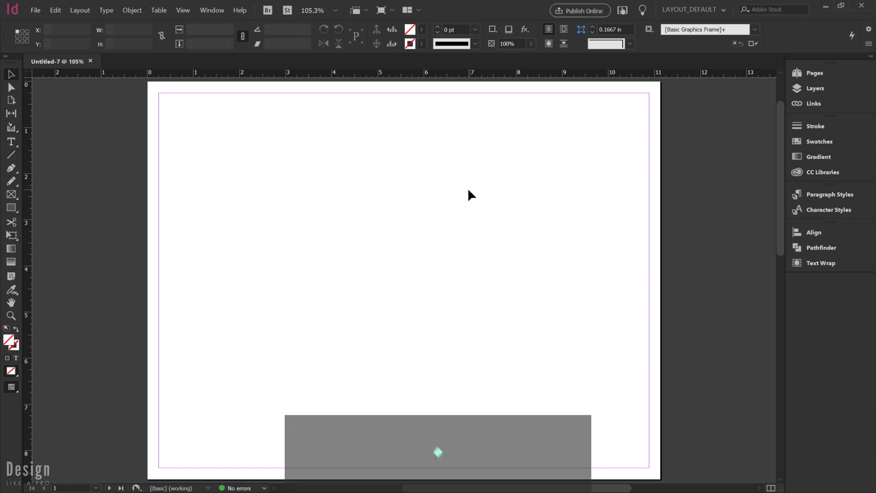
# Show the rulers and place a vertical fold guide on page 1 at X 3.66 in.
pyautogui.hotkey('ctrl', 'r')
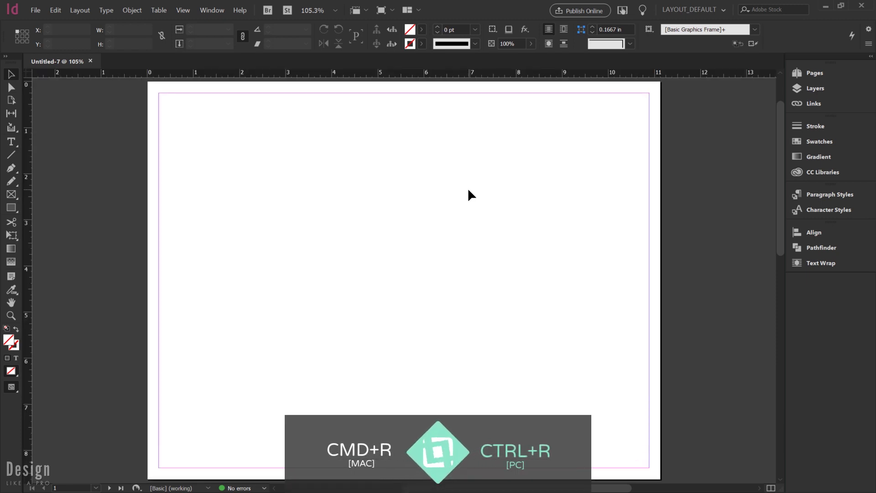
pyautogui.moveTo(26, 193); pyautogui.dragTo(301, 200)
pyautogui.click(53, 30)
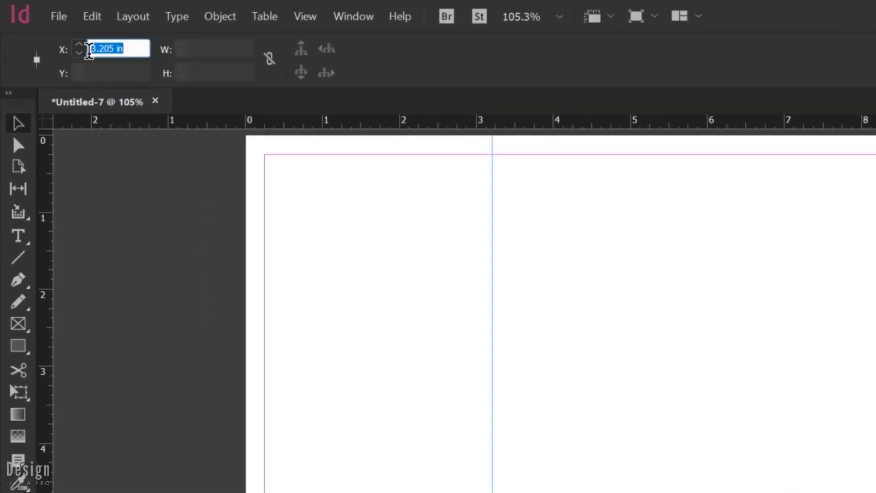
pyautogui.write('3.66')
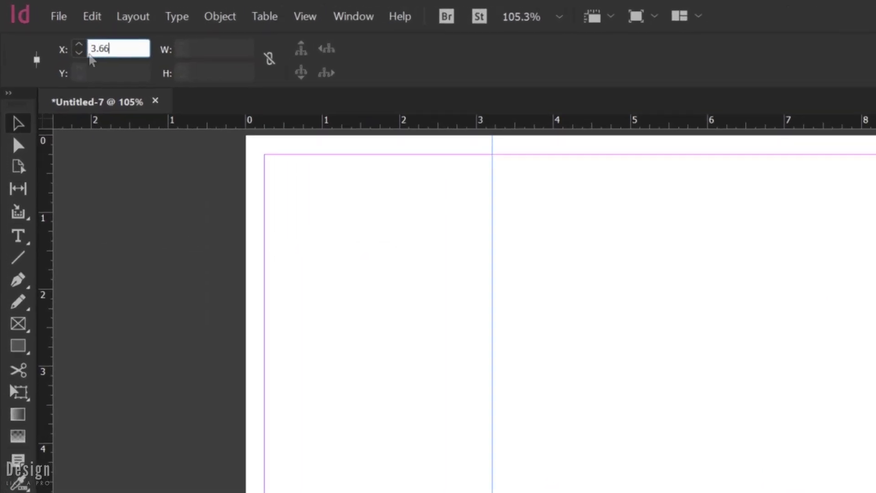
pyautogui.press('Return')
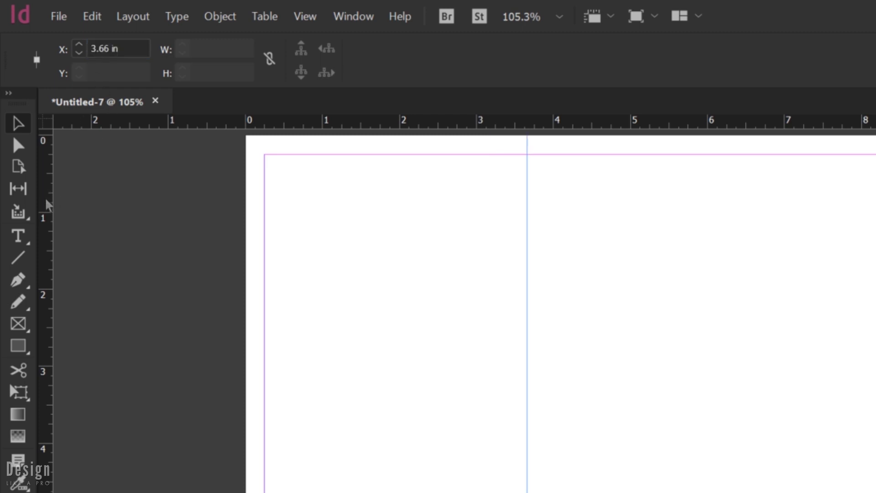
# Add the second vertical fold guide at X 7.36 in and deselect it.
pyautogui.moveTo(48, 205); pyautogui.dragTo(775, 264)
pyautogui.click(67, 51)
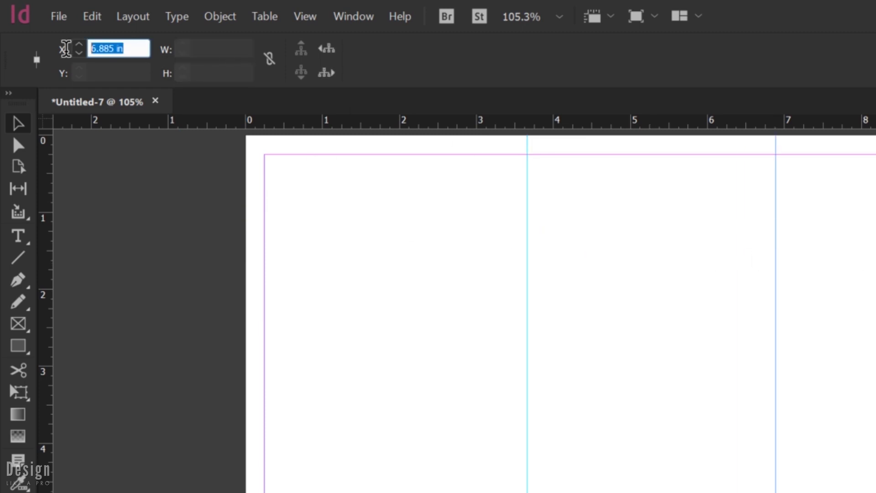
pyautogui.write('7.36')
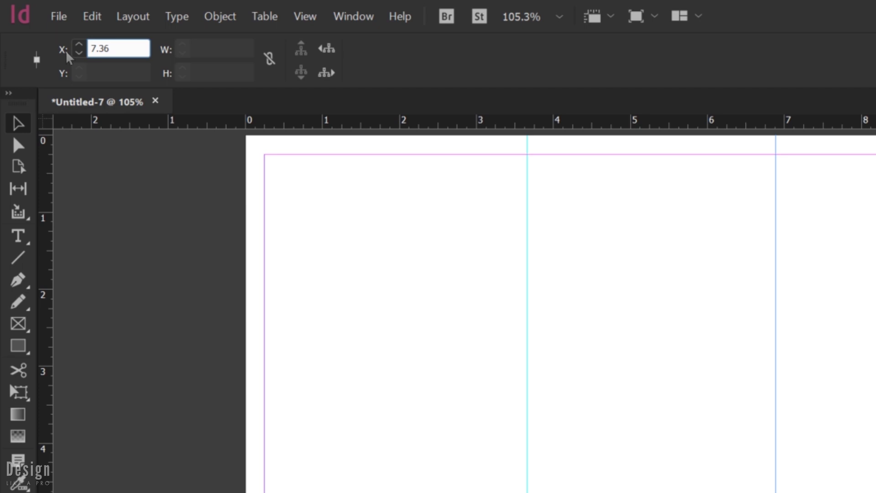
pyautogui.press('Return')
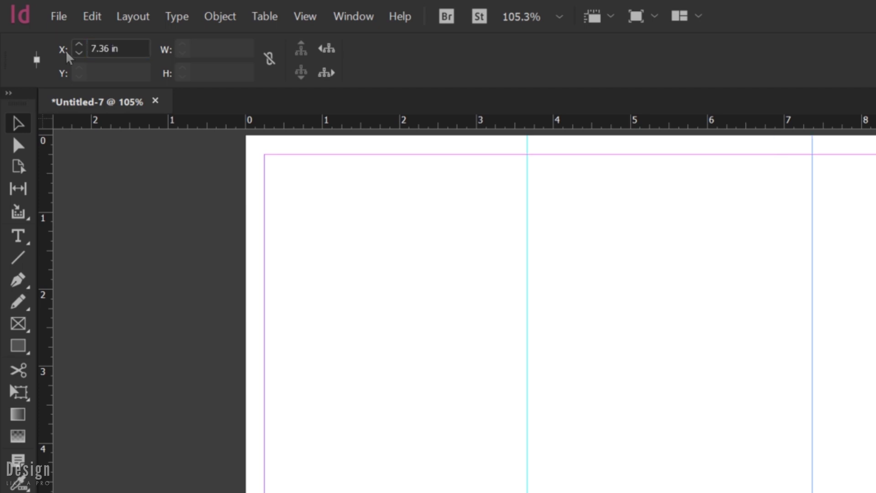
pyautogui.click(548, 196)
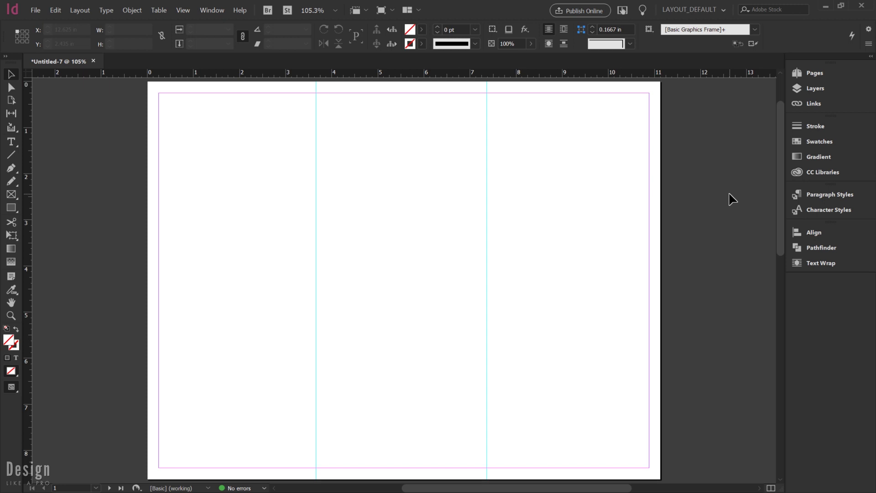
pyautogui.click(80, 10)
pyautogui.click(96, 30)
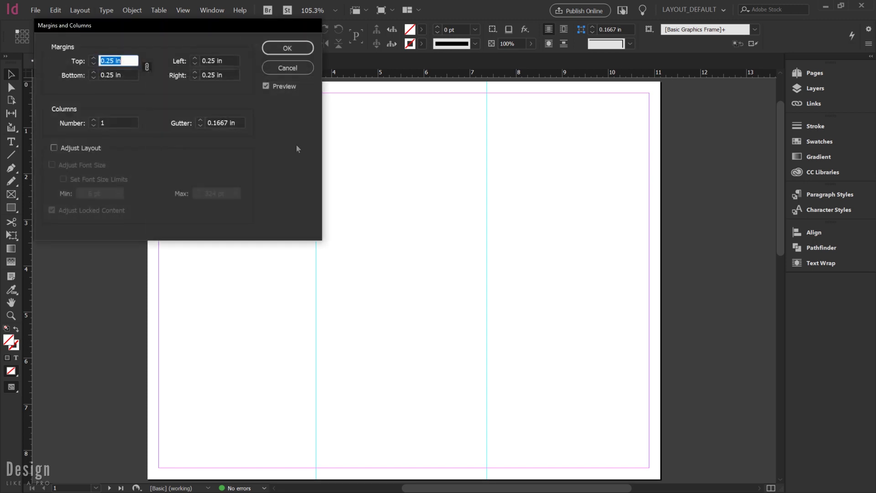
pyautogui.click(94, 120)
pyautogui.click(94, 120)
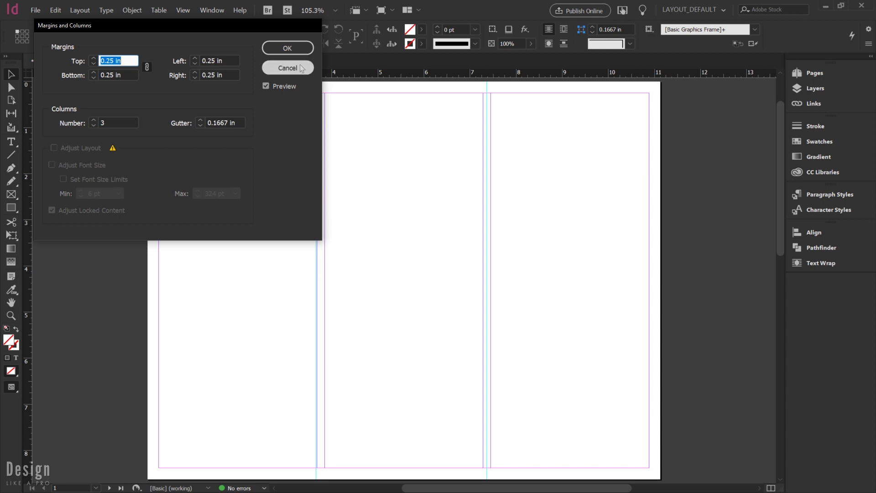
pyautogui.click(290, 49)
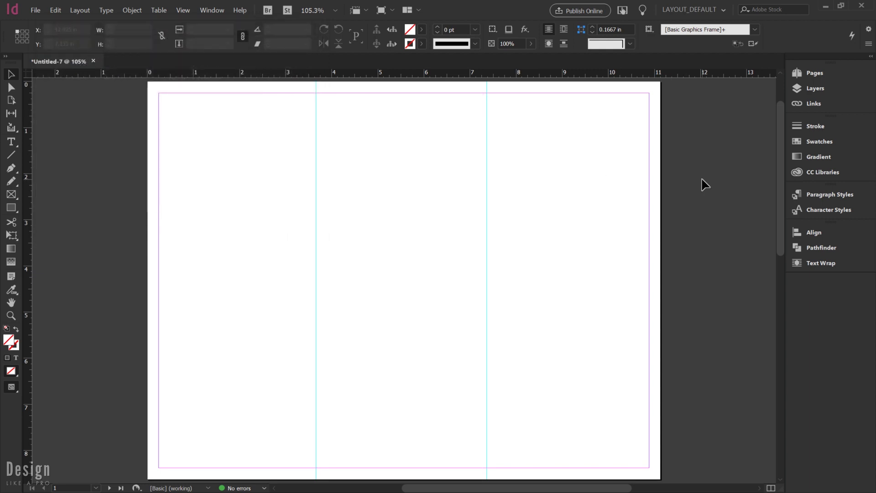
pyautogui.click(814, 73)
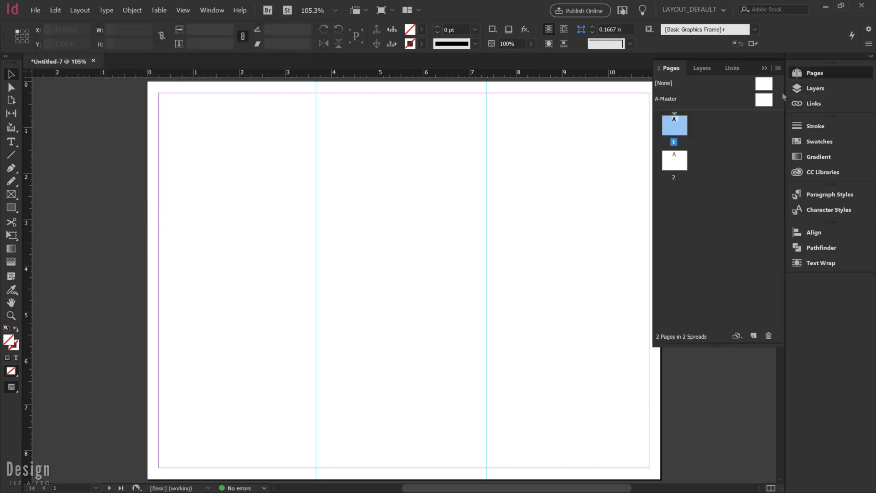
# Go to page 2 and place a vertical fold guide at X 3.75 in.
pyautogui.doubleClick(675, 161)
pyautogui.click(764, 68)
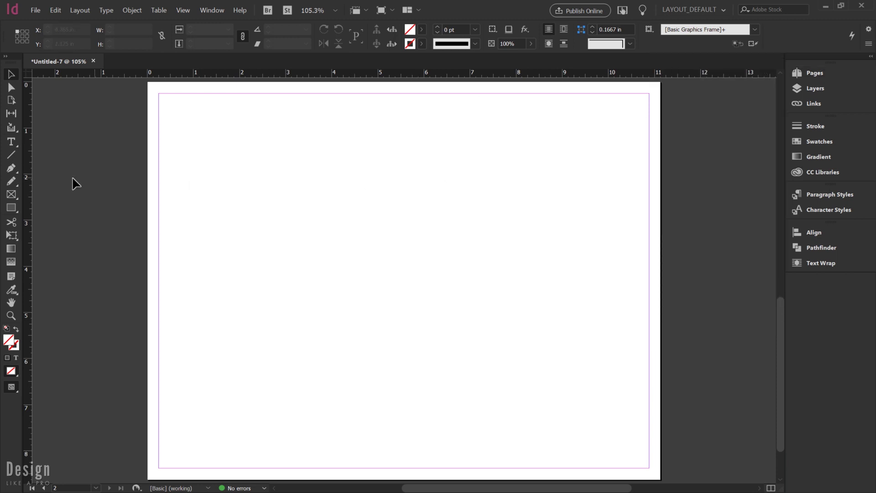
pyautogui.moveTo(34, 187); pyautogui.dragTo(282, 195)
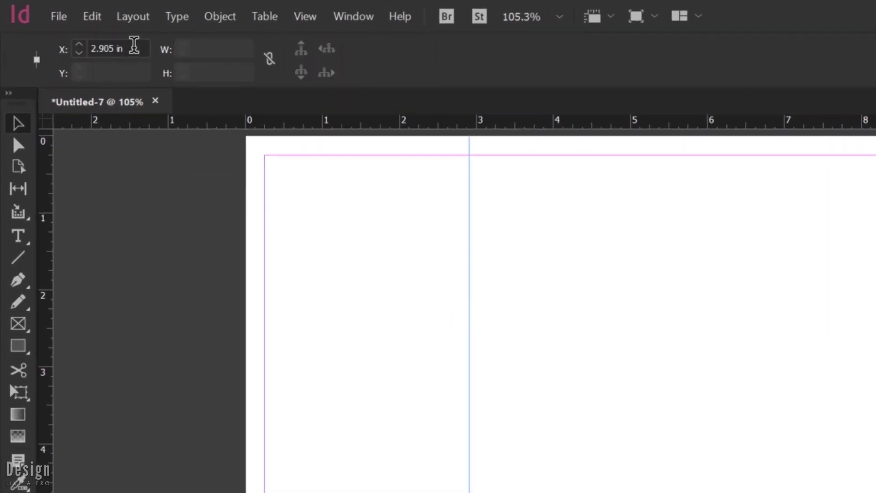
pyautogui.click(46, 31)
pyautogui.write('3.75')
pyautogui.press('Return')
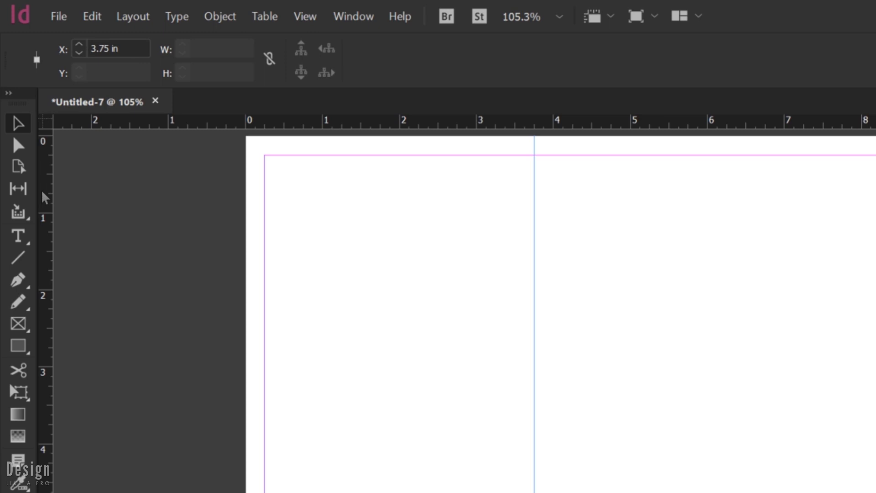
# Add page 2's second vertical fold guide at X 7.48 in and deselect it.
pyautogui.moveTo(45, 198); pyautogui.dragTo(777, 230)
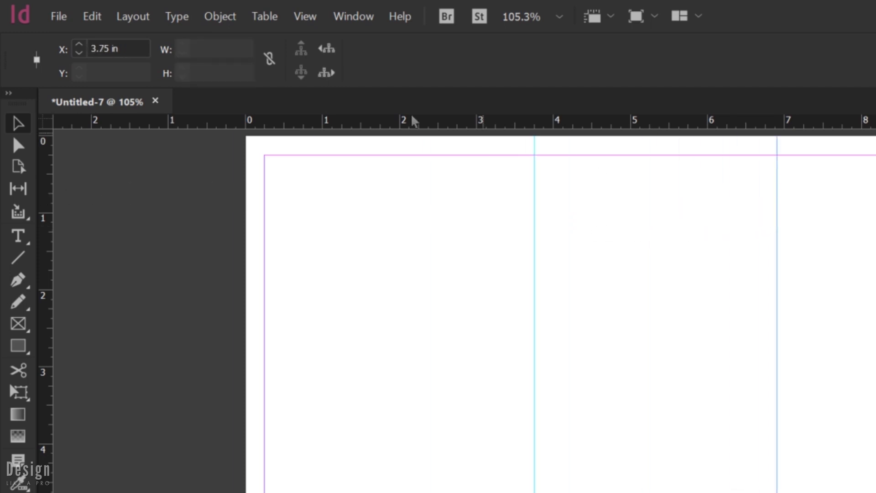
pyautogui.moveTo(137, 49); pyautogui.dragTo(89, 47)
pyautogui.write('7')
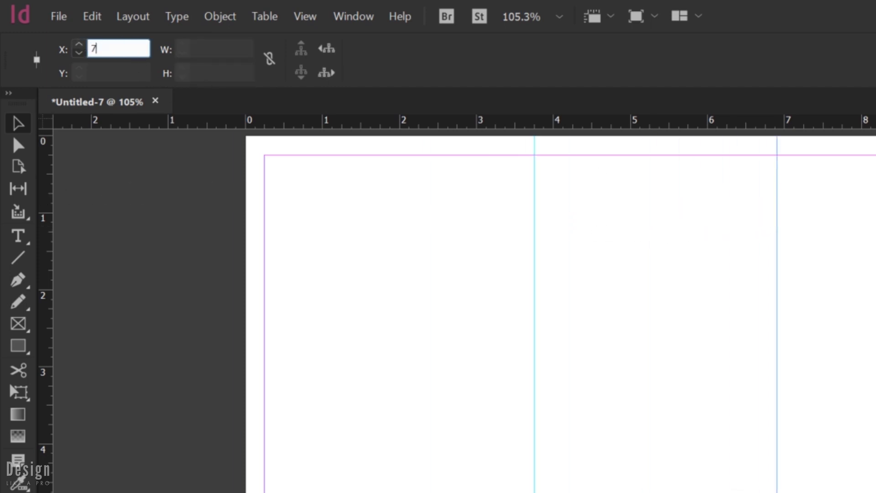
pyautogui.write('.48')
pyautogui.press('Return')
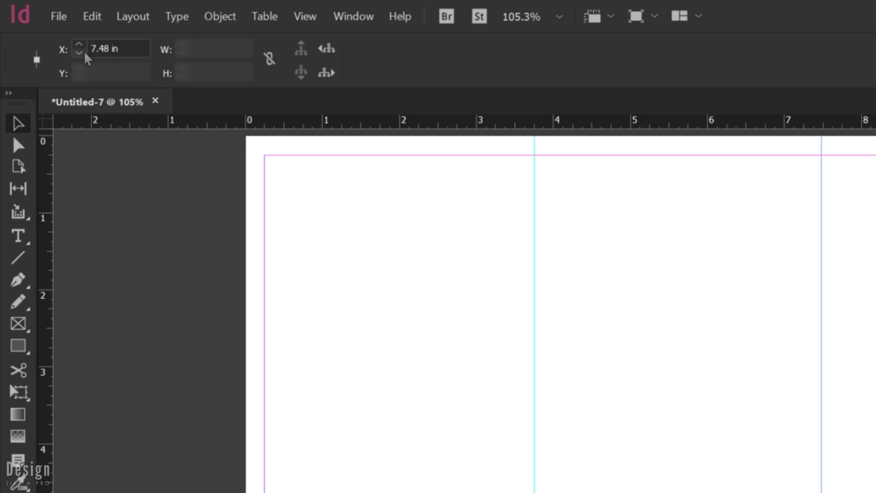
pyautogui.click(852, 383)
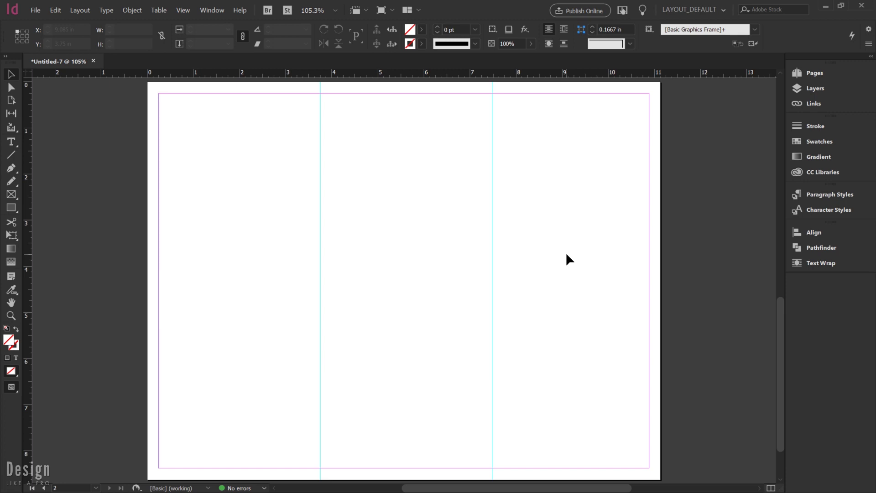
# Add cushion guides on page 2 on both sides of the first fold and left of the second.
pyautogui.moveTo(28, 179); pyautogui.dragTo(313, 195)
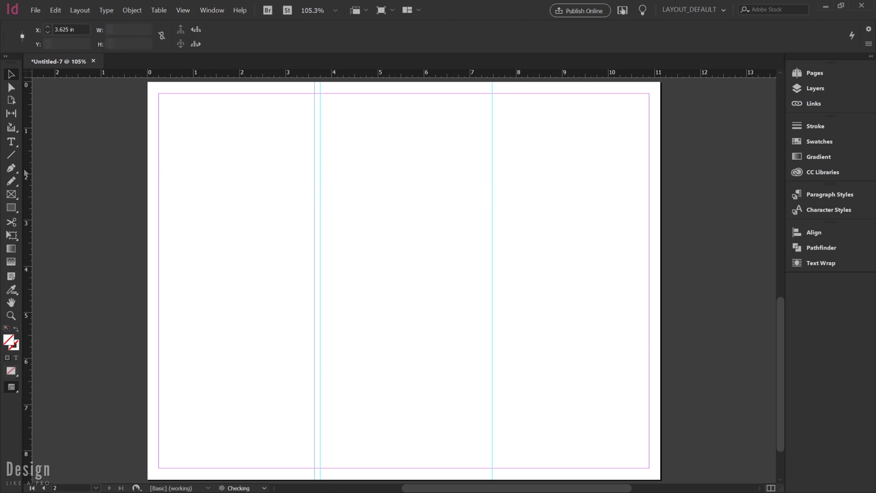
pyautogui.moveTo(28, 172); pyautogui.dragTo(327, 183)
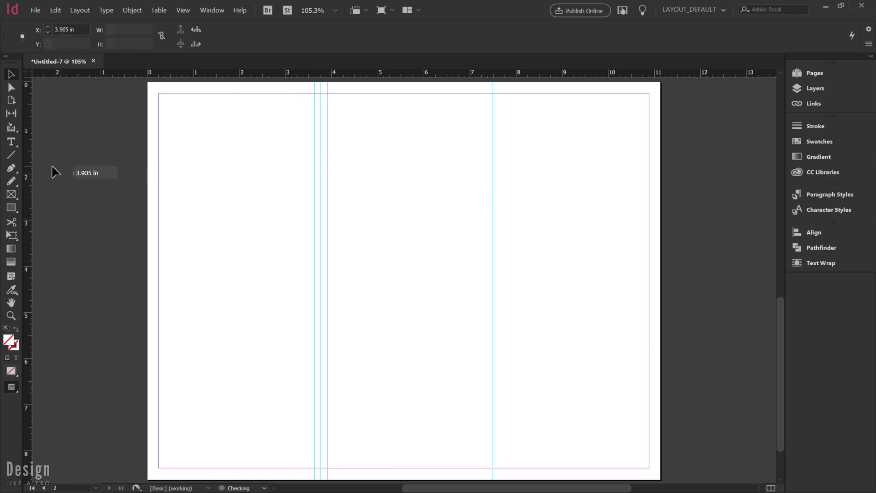
pyautogui.moveTo(32, 173); pyautogui.dragTo(498, 178)
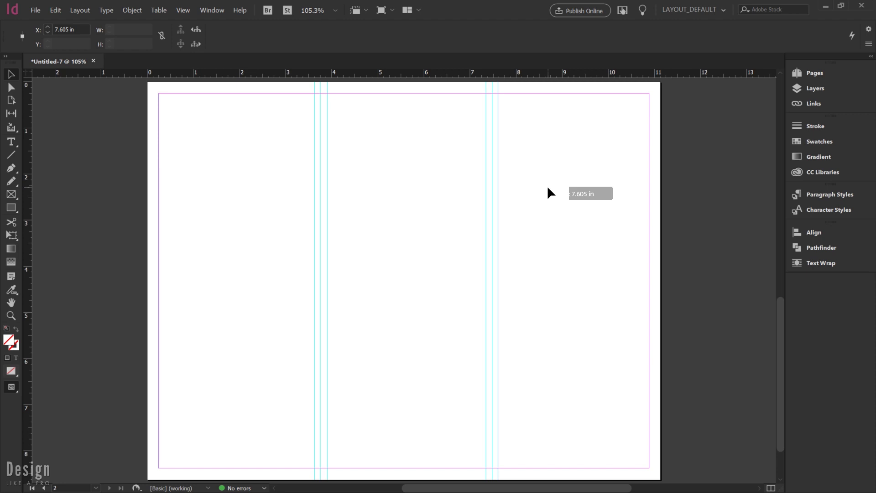
# On page 1, add cushion guides on both sides of each of the two fold guides.
pyautogui.scroll(10, 546, 186)
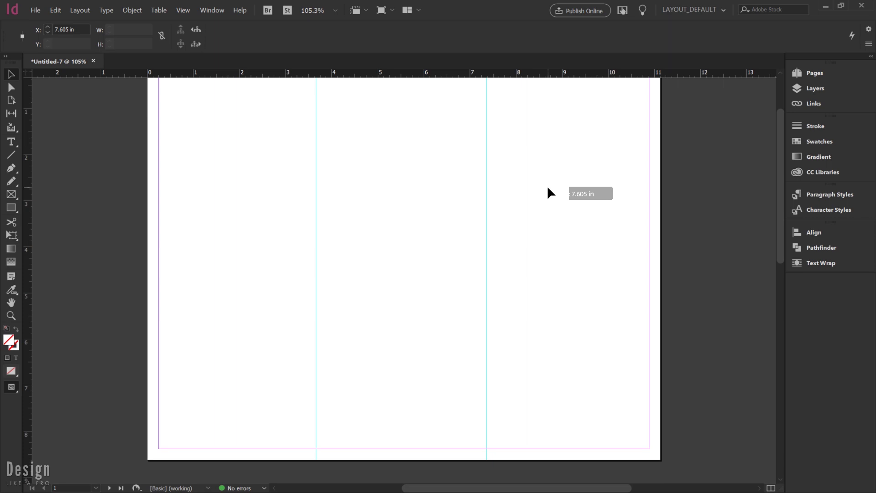
pyautogui.scroll(1, 548, 188)
pyautogui.moveTo(30, 165); pyautogui.dragTo(309, 172)
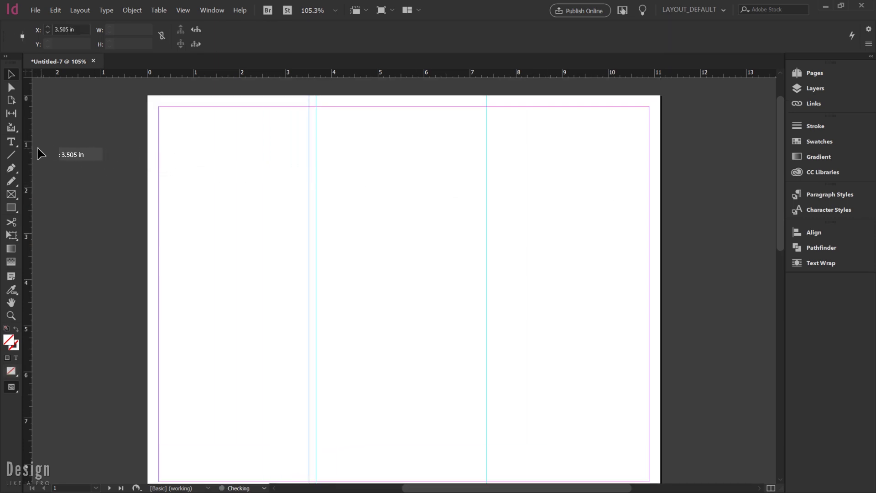
pyautogui.moveTo(28, 154); pyautogui.dragTo(322, 159)
pyautogui.moveTo(28, 153); pyautogui.dragTo(481, 168)
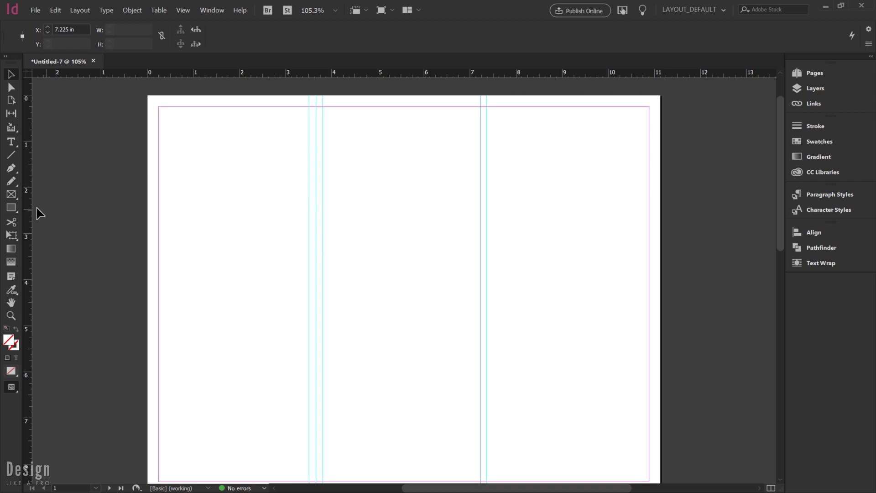
pyautogui.moveTo(28, 209); pyautogui.dragTo(494, 201)
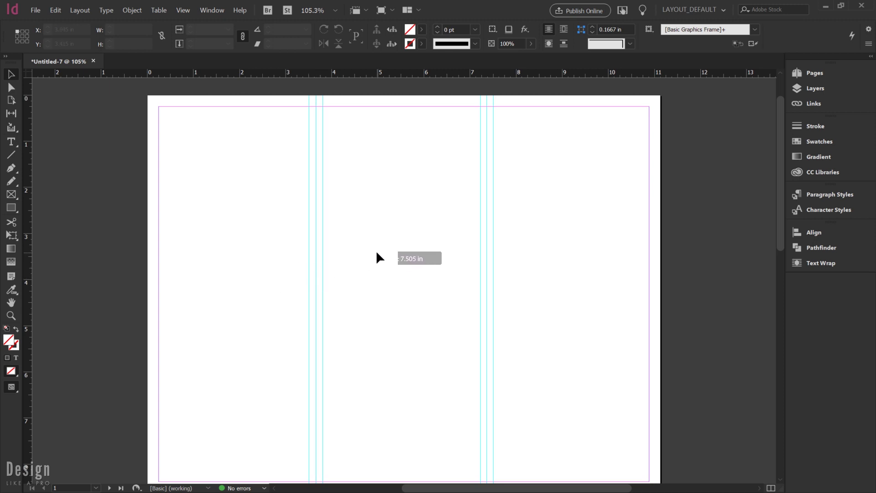
# Save As tri-fold-brochure-base.indd, choosing the existing file and confirming the overwrite.
pyautogui.click(35, 11)
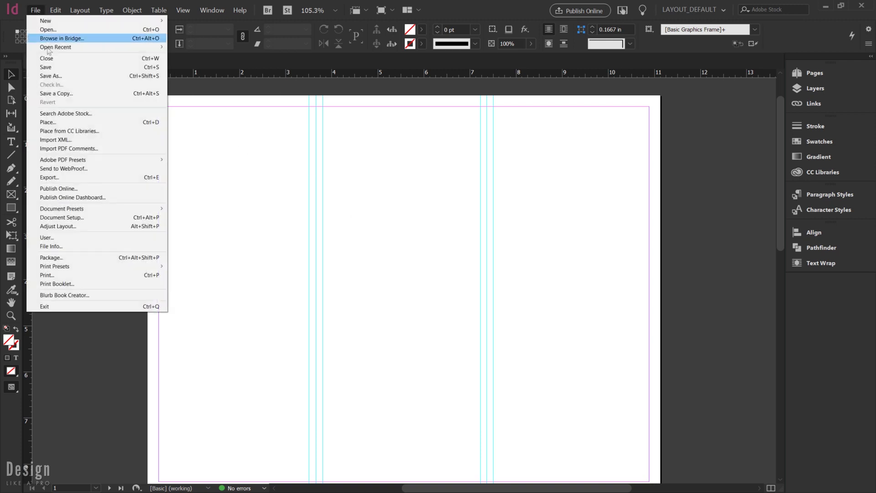
pyautogui.click(51, 76)
pyautogui.click(465, 199)
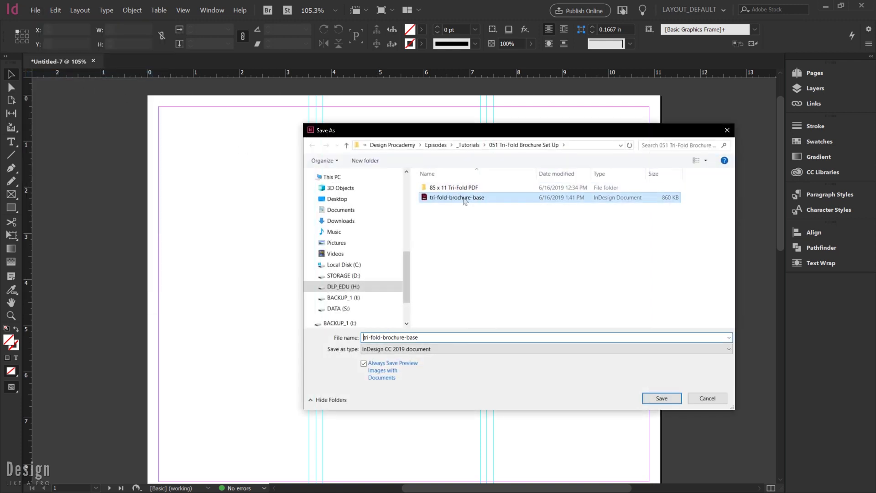
pyautogui.click(650, 398)
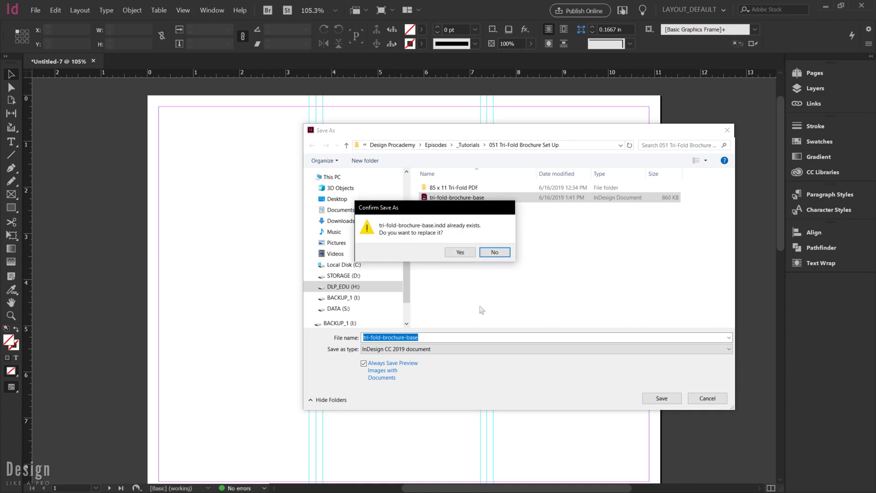
pyautogui.click(460, 252)
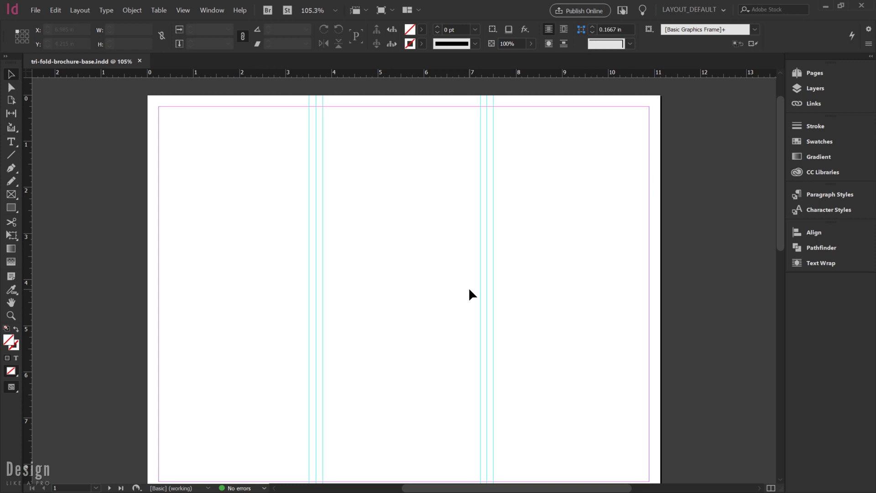
# In the Dropbox share, open Source Files and then its Tri Fold Brochure folder.
pyautogui.scroll(-10, 470, 294)
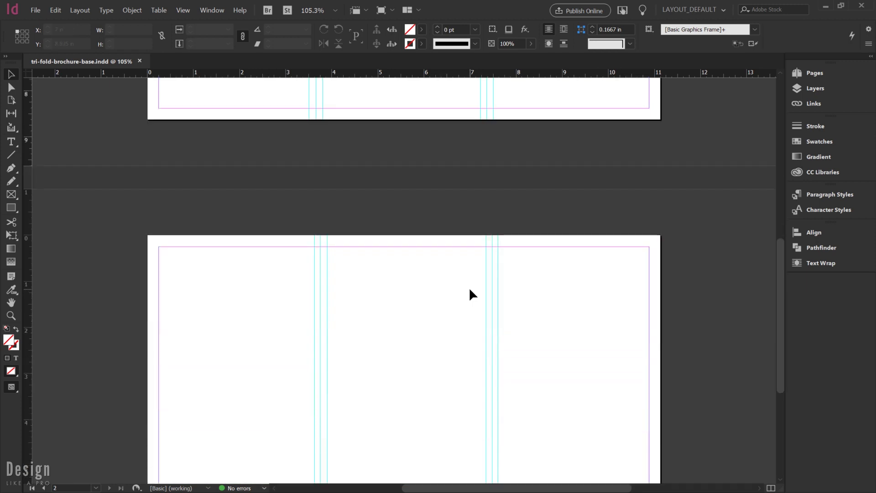
pyautogui.scroll(-1, 470, 290)
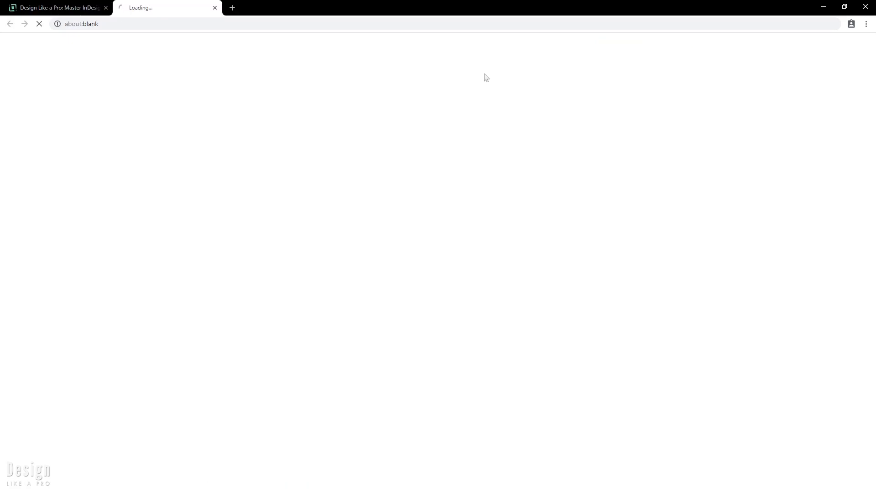
pyautogui.click(352, 154)
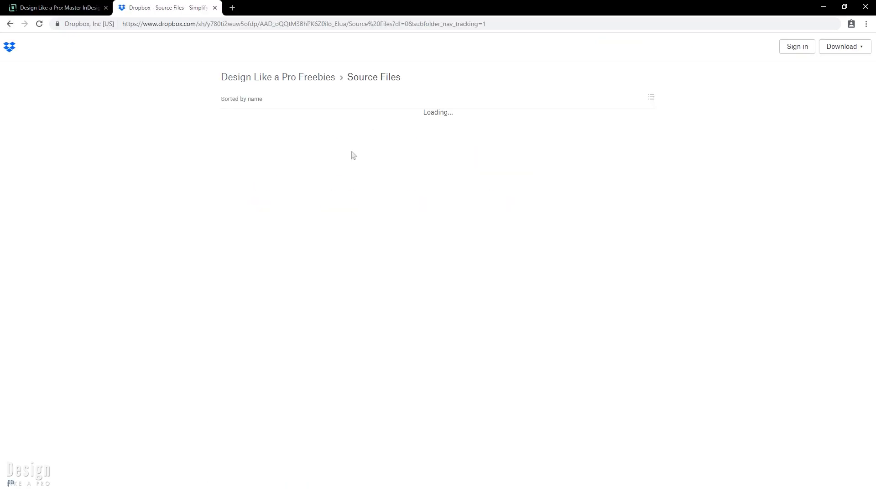
pyautogui.click(507, 167)
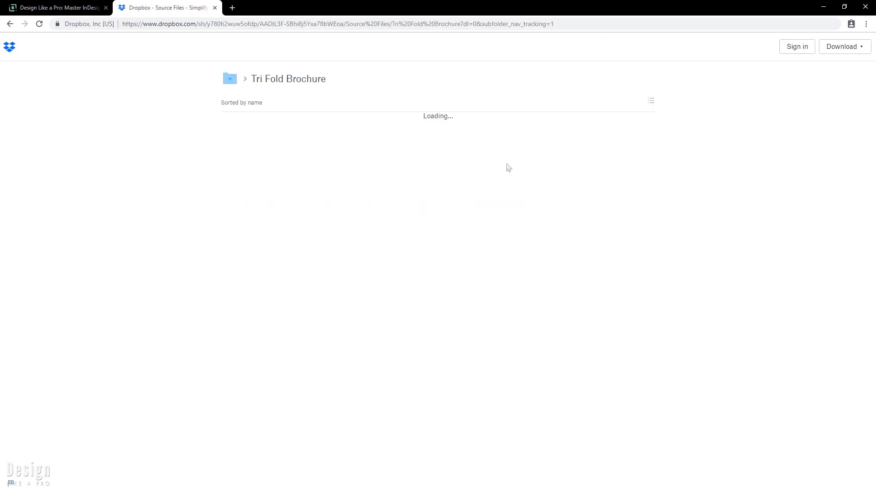